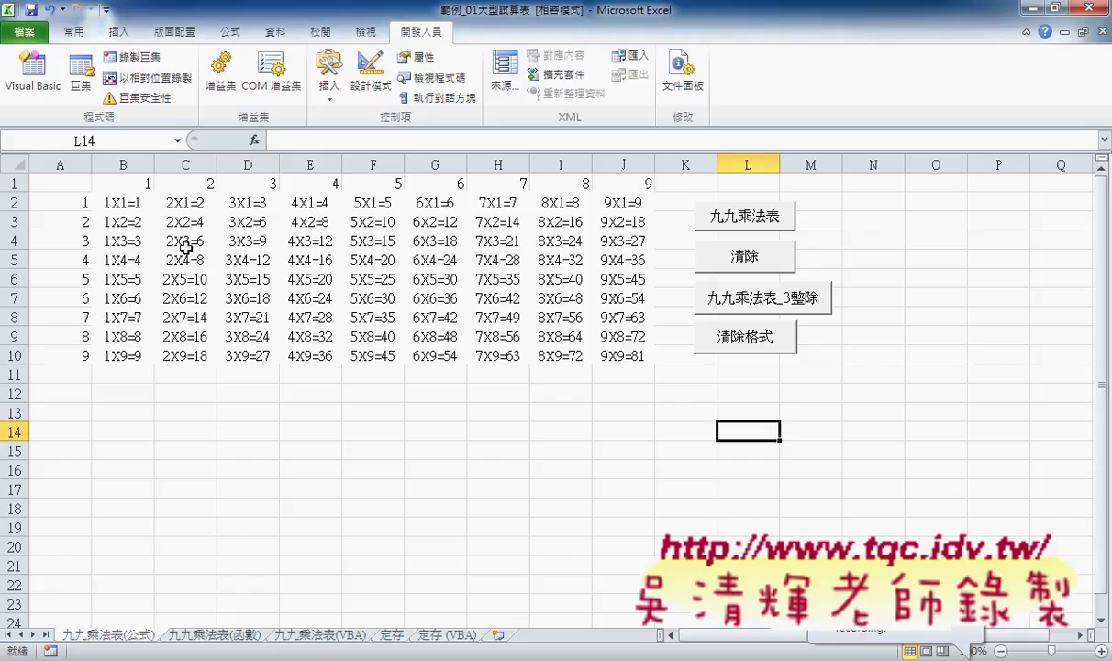
- Give row 4 of the table (B4:J4) a yellow fill and red font
{"action": "left_click_drag", "start_coordinate": [134, 239], "coordinate": [630, 240]}
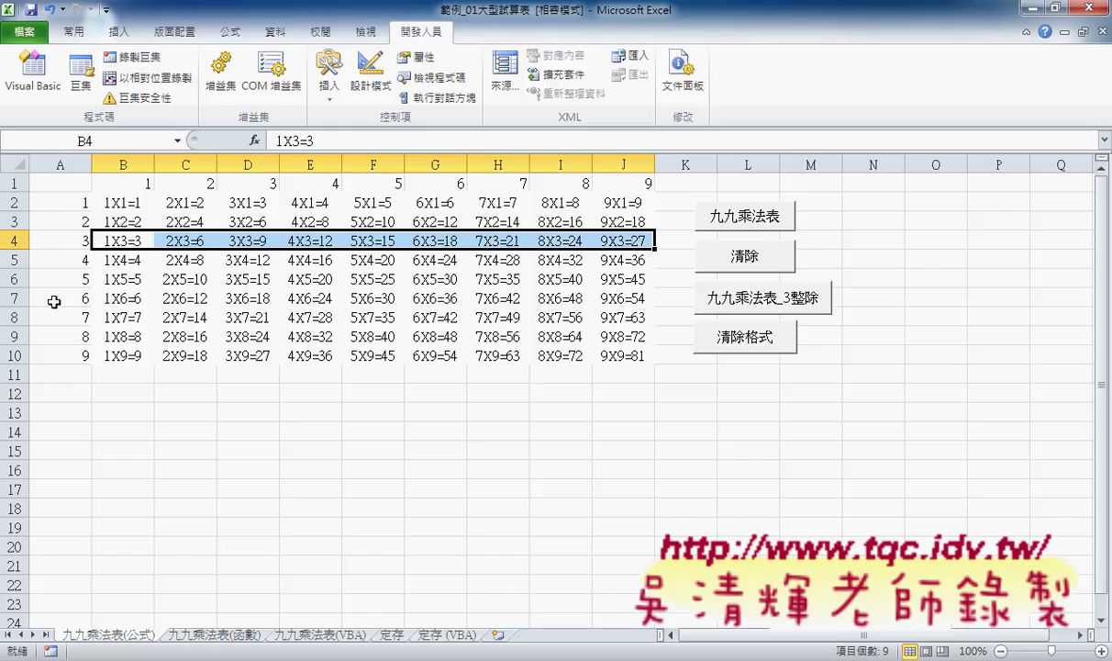
{"action": "left_click_drag", "start_coordinate": [116, 235], "coordinate": [630, 240]}
{"action": "left_click", "coordinate": [74, 31]}
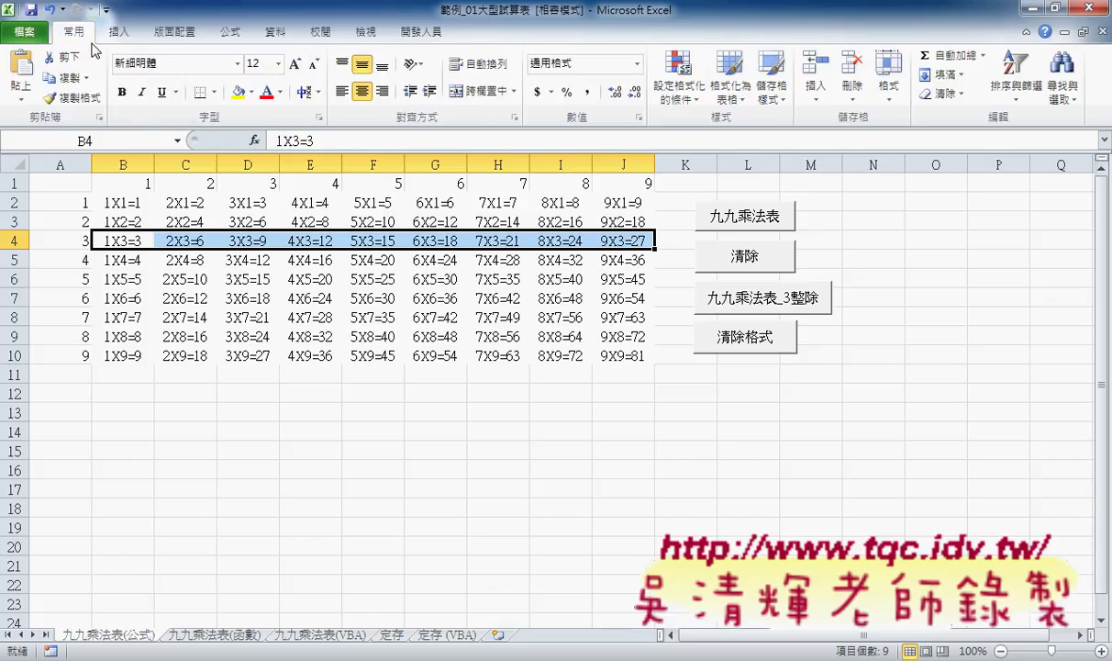
{"action": "left_click", "coordinate": [235, 94]}
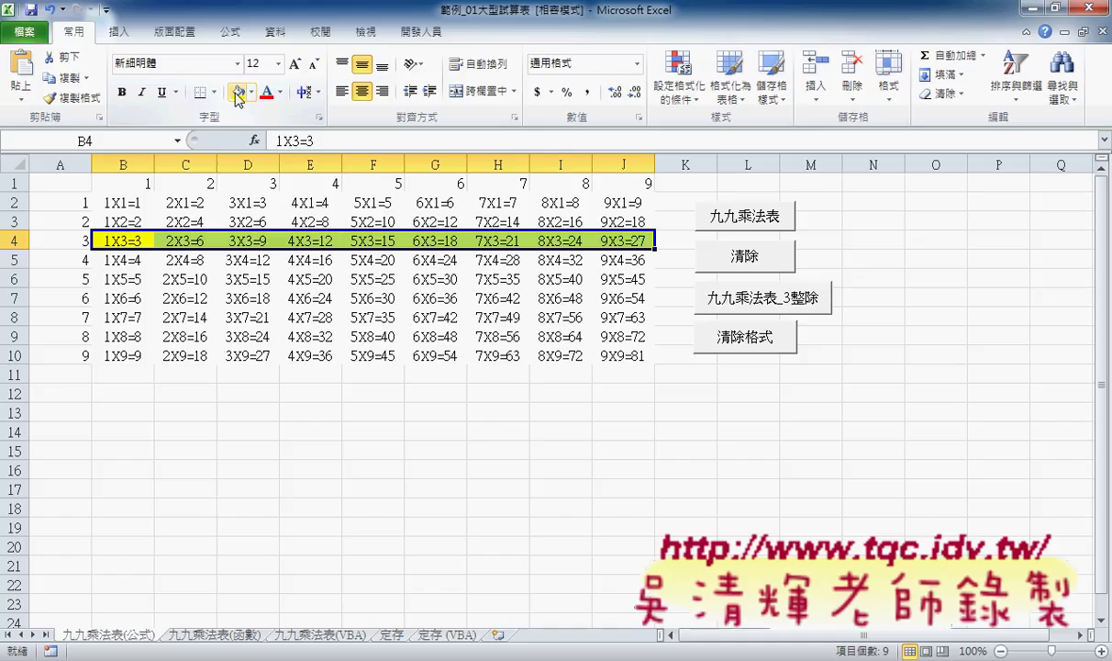
{"action": "left_click", "coordinate": [266, 93]}
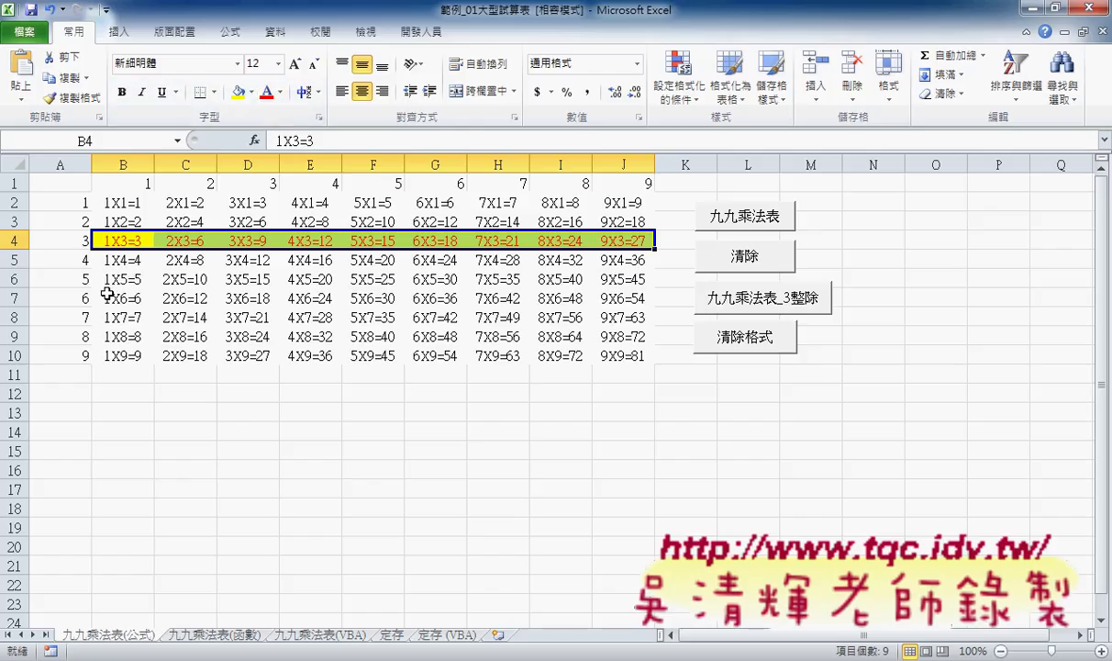
- Apply red font and yellow fill to row 7 (B7:J7) as well
{"action": "left_click_drag", "start_coordinate": [107, 294], "coordinate": [615, 310]}
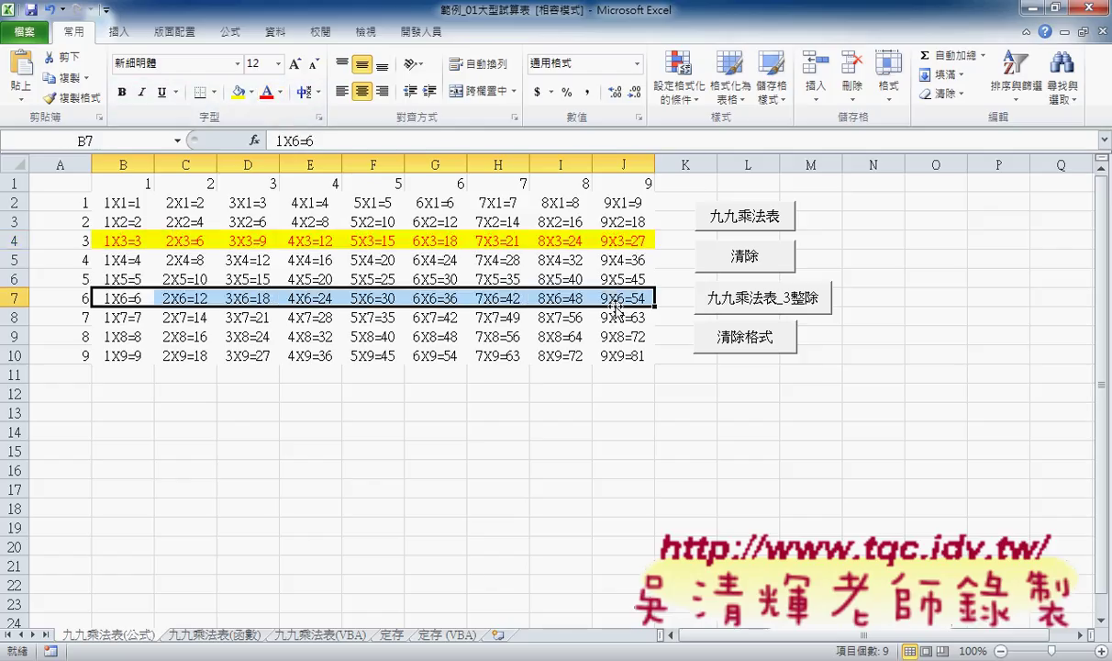
{"action": "left_click", "coordinate": [266, 92]}
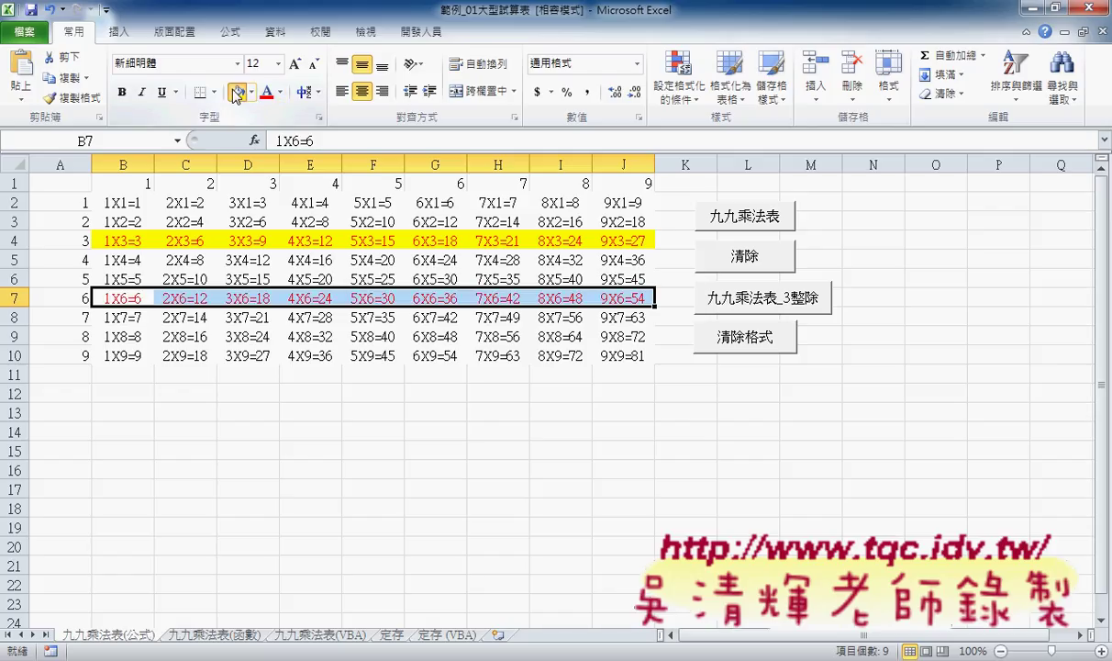
{"action": "left_click", "coordinate": [235, 92]}
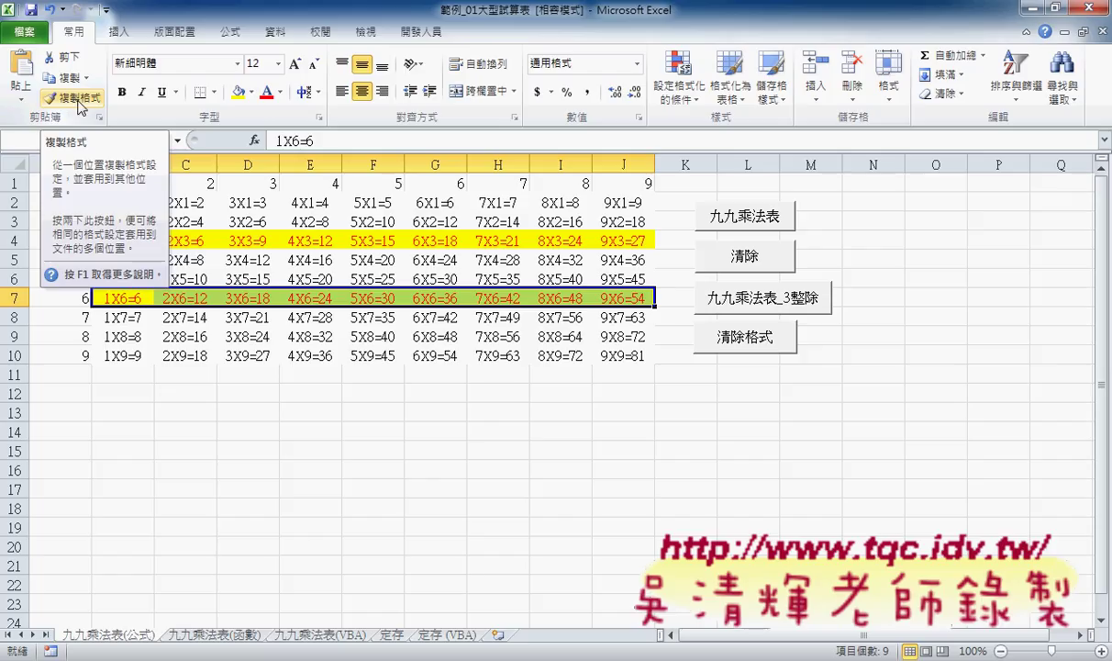
- Use Format Painter to copy row 7's yellow fill and red text onto B10:J10
{"action": "left_click", "coordinate": [68, 101]}
{"action": "left_click_drag", "start_coordinate": [120, 354], "coordinate": [624, 355]}
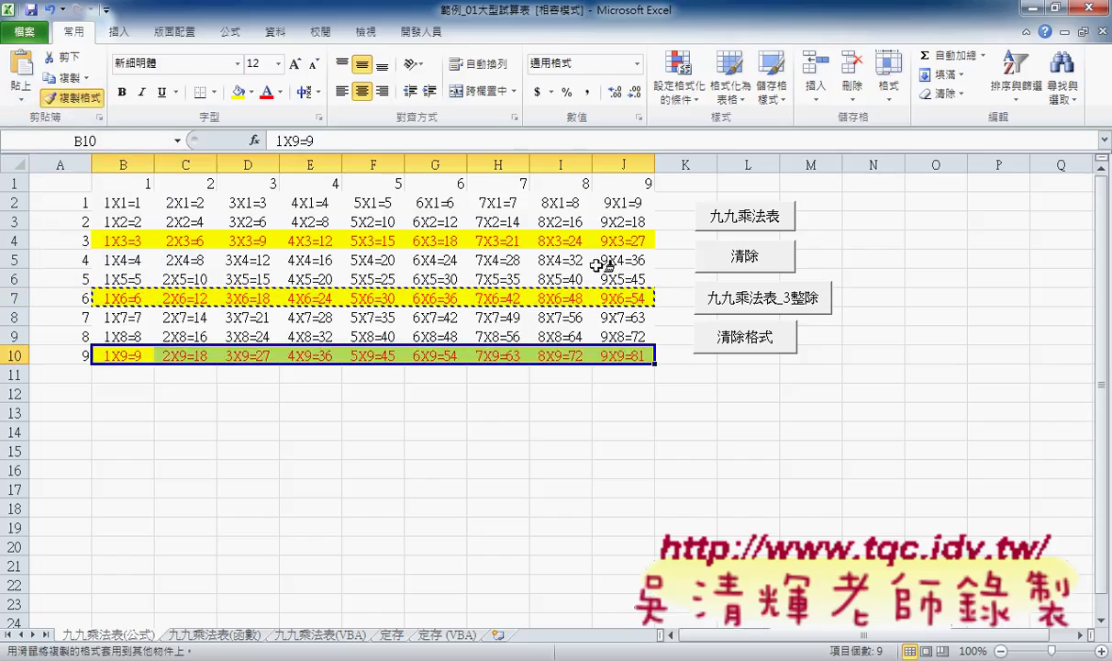
{"action": "left_click", "coordinate": [73, 97]}
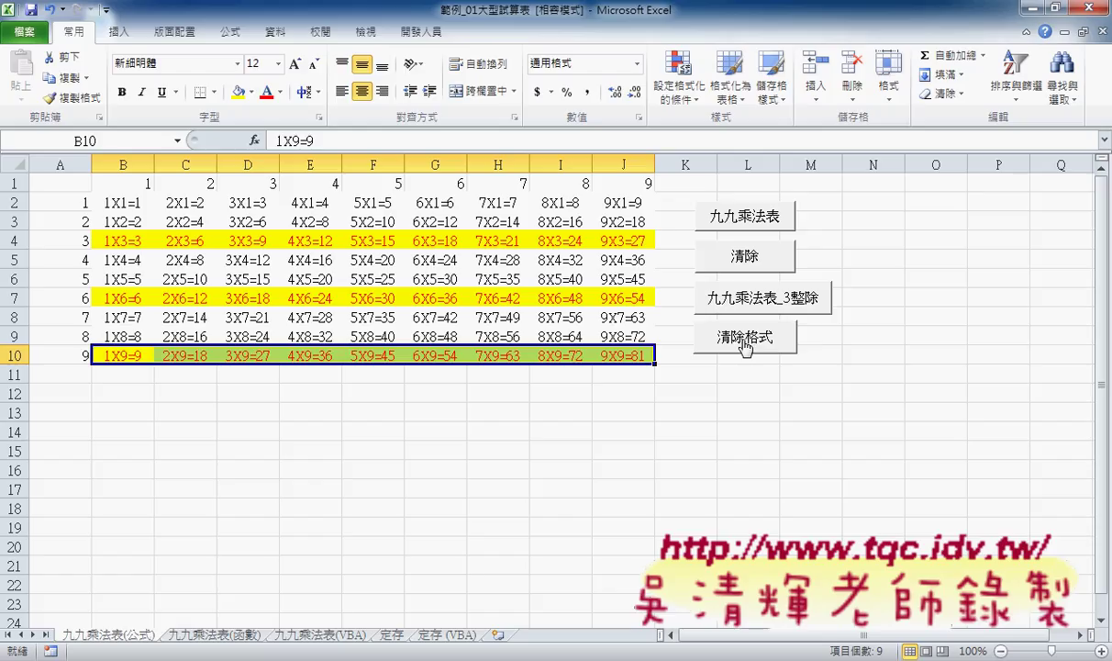
- Clear the table formatting with 清除格式, then run the 九九乘法表_3整除 macro button
{"action": "left_click", "coordinate": [745, 347]}
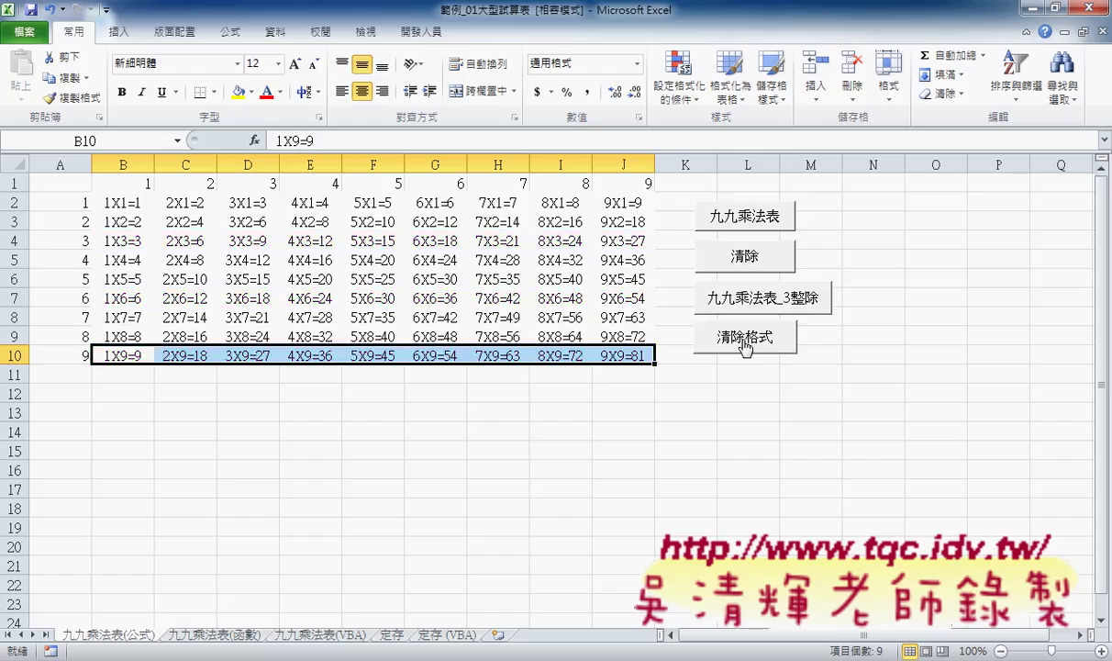
{"action": "left_click", "coordinate": [762, 394]}
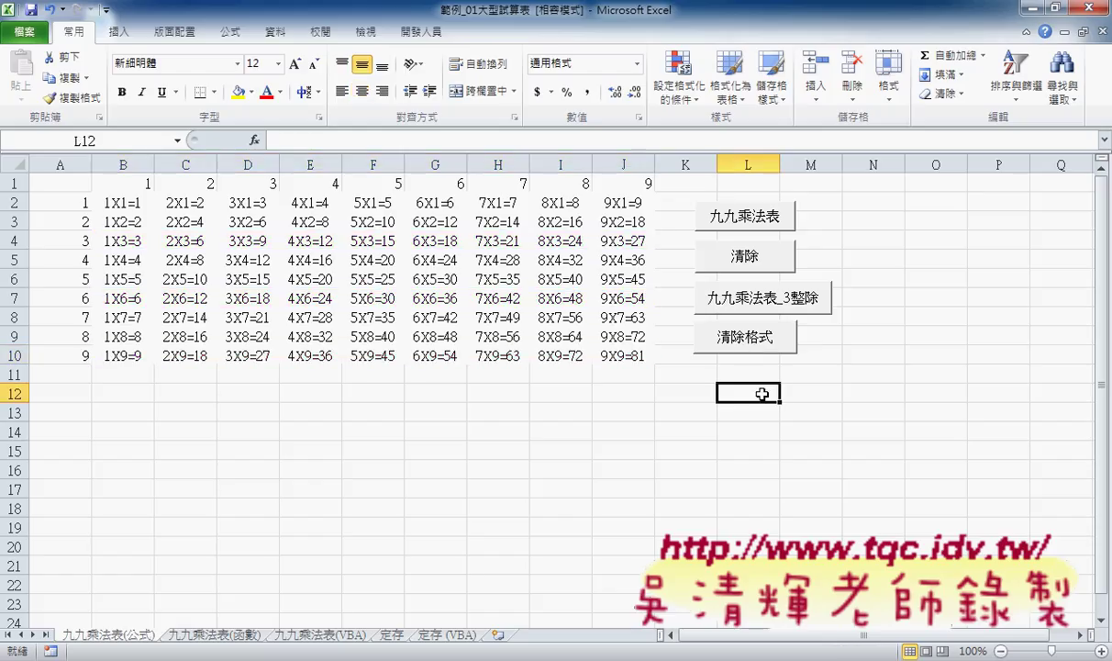
{"action": "left_click", "coordinate": [761, 303]}
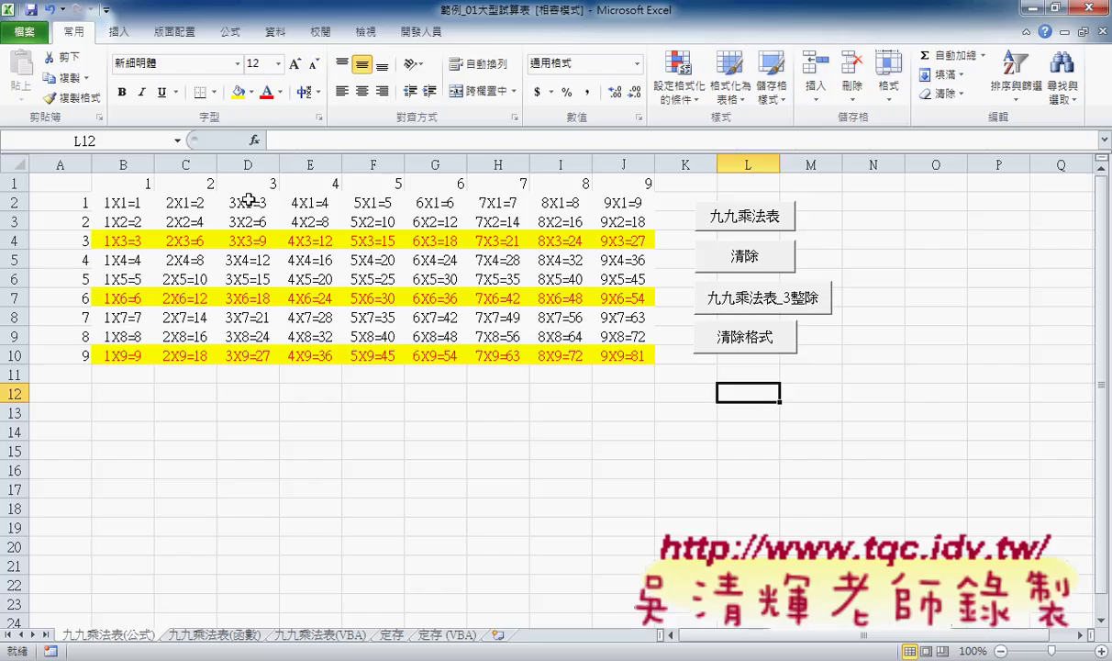
{"action": "left_click", "coordinate": [110, 240]}
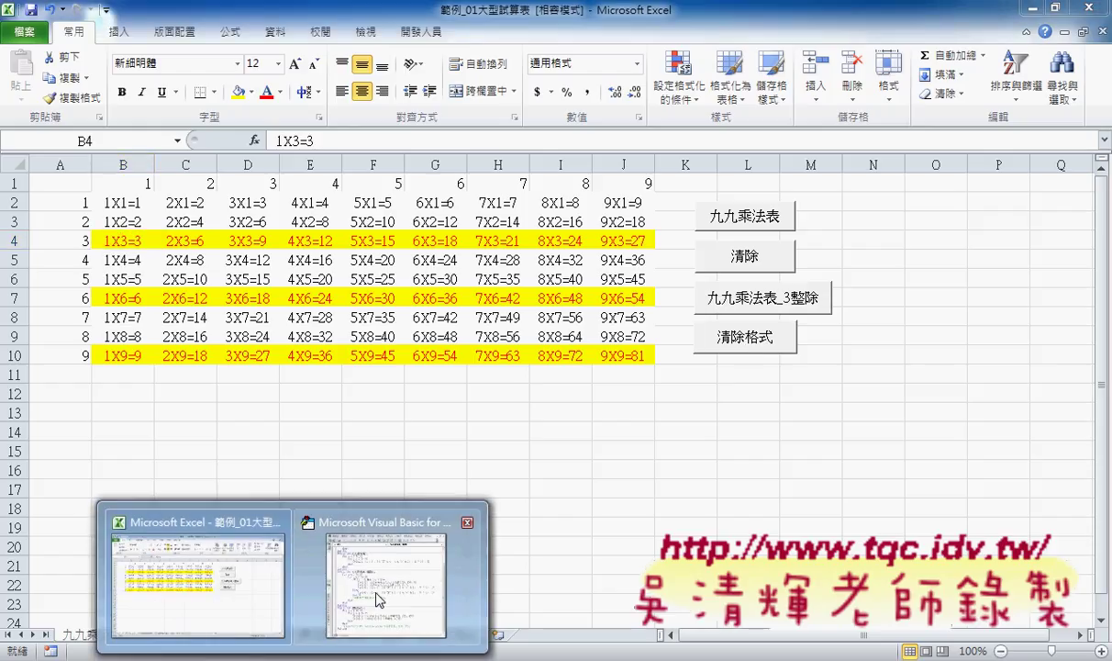
- In the VBA editor, browse Module1's 清除 and 九九乘法表 procedures, then select '3整除' in the 九九乘法表_3整除 header
{"action": "left_click", "coordinate": [356, 560]}
{"action": "scroll", "coordinate": [611, 375], "scroll_direction": "up", "scroll_amount": 2}
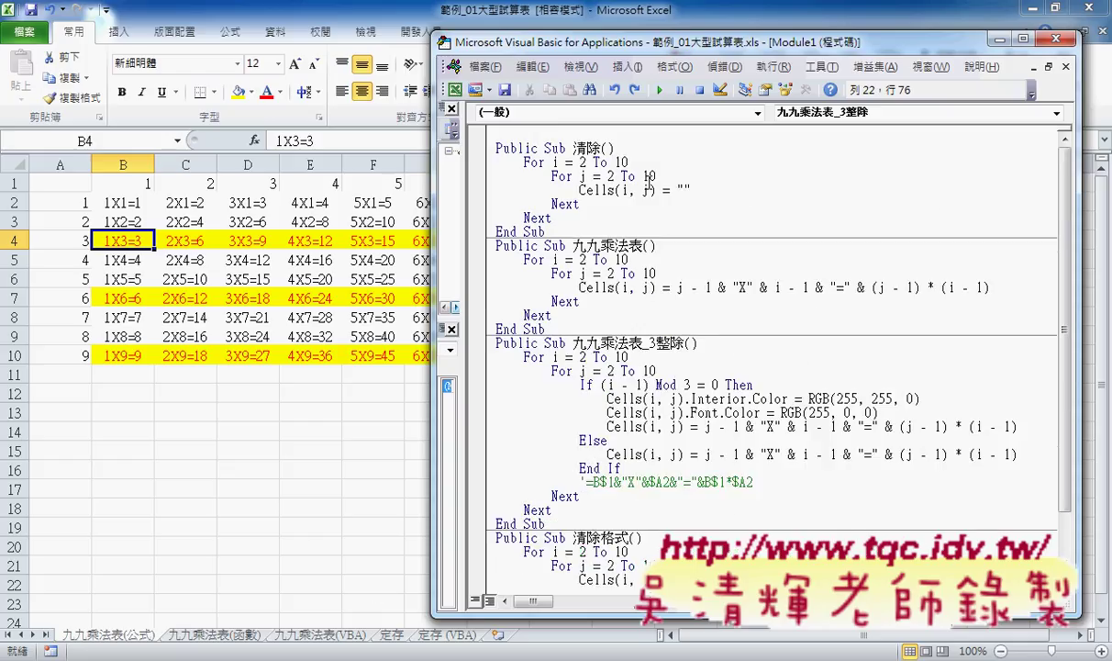
{"action": "left_click", "coordinate": [580, 162]}
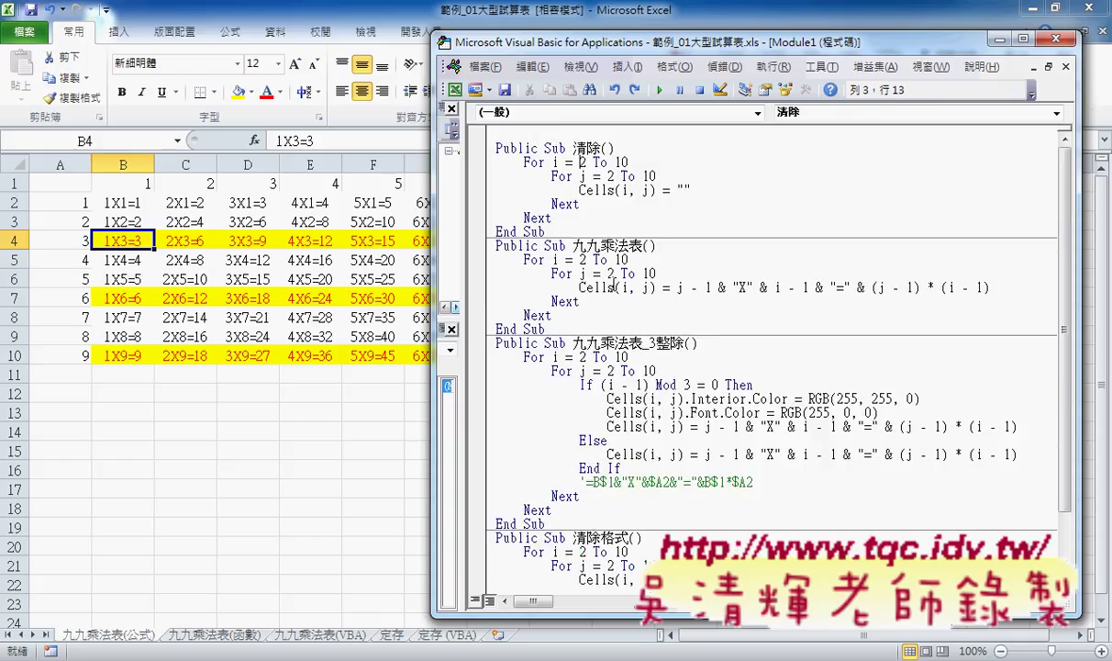
{"action": "left_click_drag", "start_coordinate": [547, 328], "coordinate": [459, 242]}
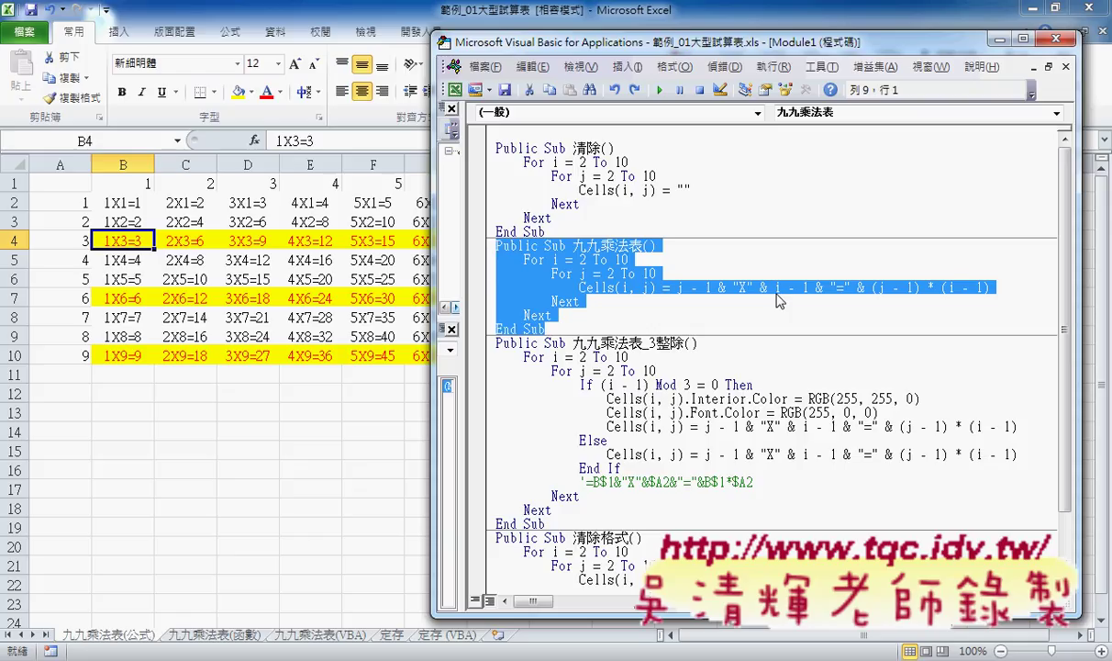
{"action": "scroll", "coordinate": [741, 286], "scroll_direction": "down", "scroll_amount": 2}
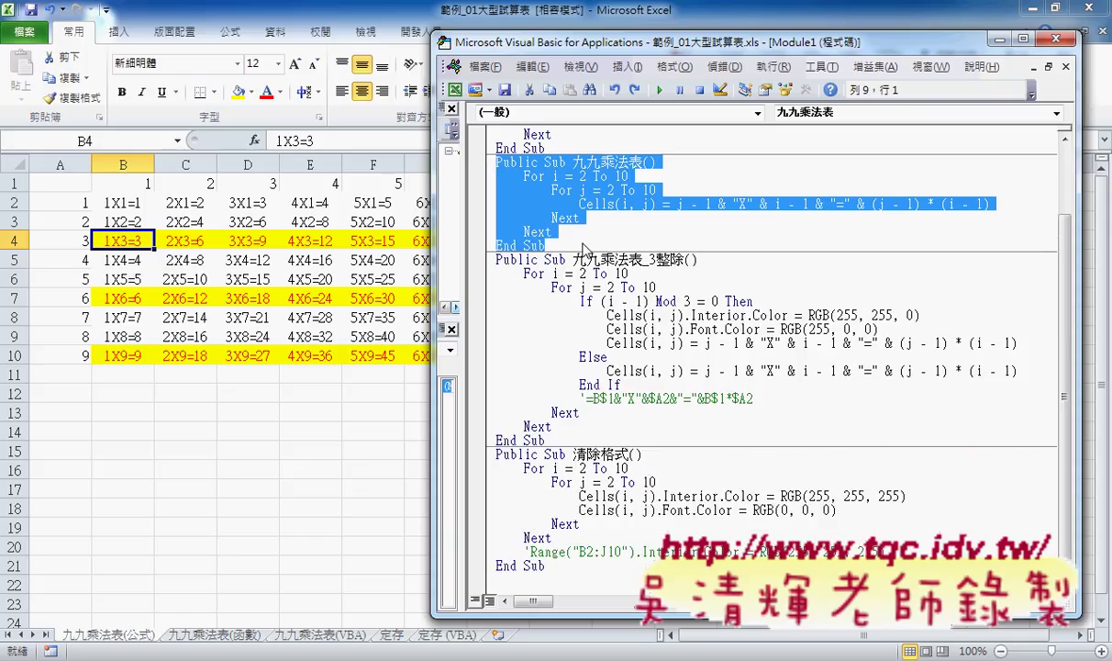
{"action": "left_click", "coordinate": [585, 248]}
{"action": "left_click_drag", "start_coordinate": [551, 246], "coordinate": [484, 162]}
{"action": "left_click", "coordinate": [651, 260]}
{"action": "left_click_drag", "start_coordinate": [651, 260], "coordinate": [686, 261]}
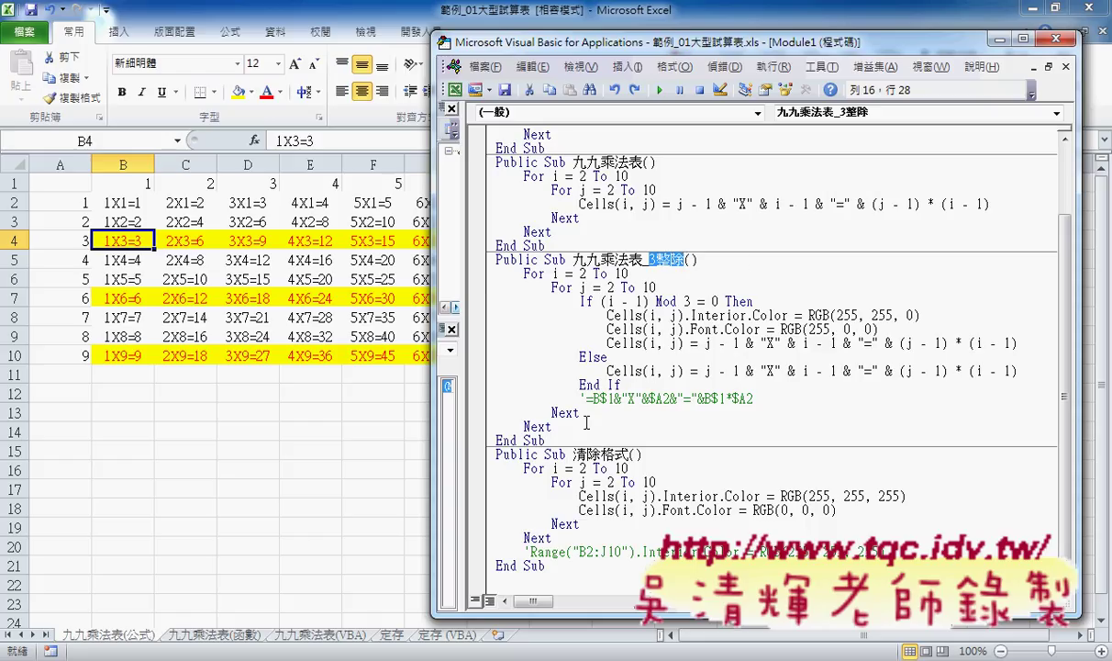
- Delete 九九乘法表_3整除's old body and paste in the loop code copied from 九九乘法表
{"action": "left_click_drag", "start_coordinate": [552, 427], "coordinate": [481, 274]}
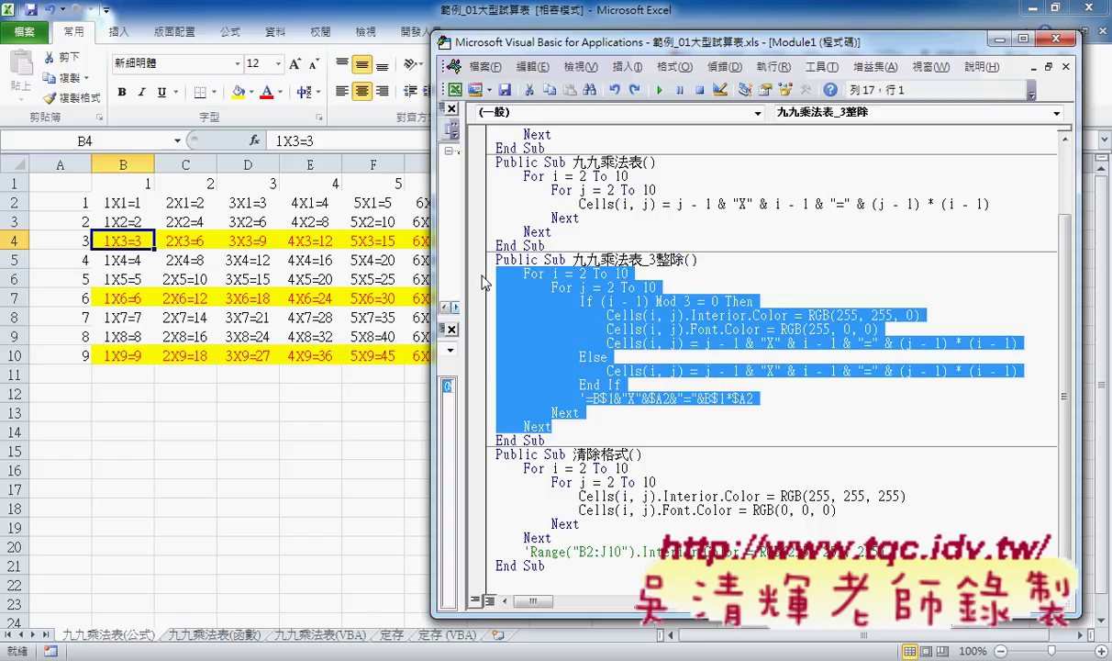
{"action": "key", "text": "Delete"}
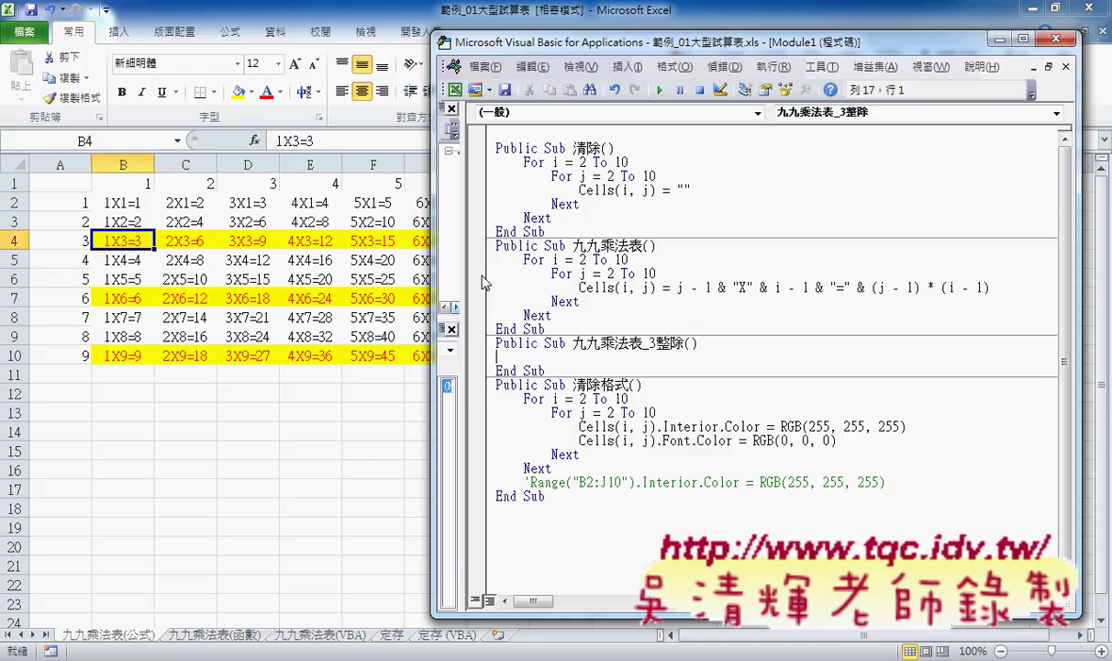
{"action": "left_click_drag", "start_coordinate": [554, 315], "coordinate": [536, 314]}
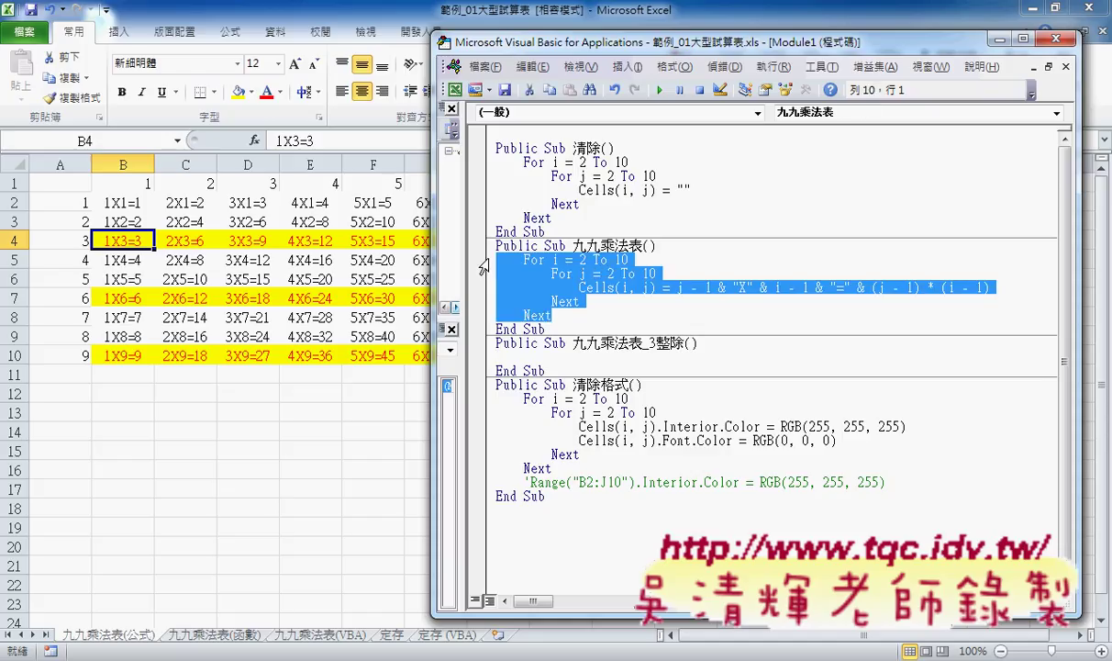
{"action": "key", "text": "ctrl+c"}
{"action": "left_click", "coordinate": [514, 358]}
{"action": "key", "text": "ctrl+v"}
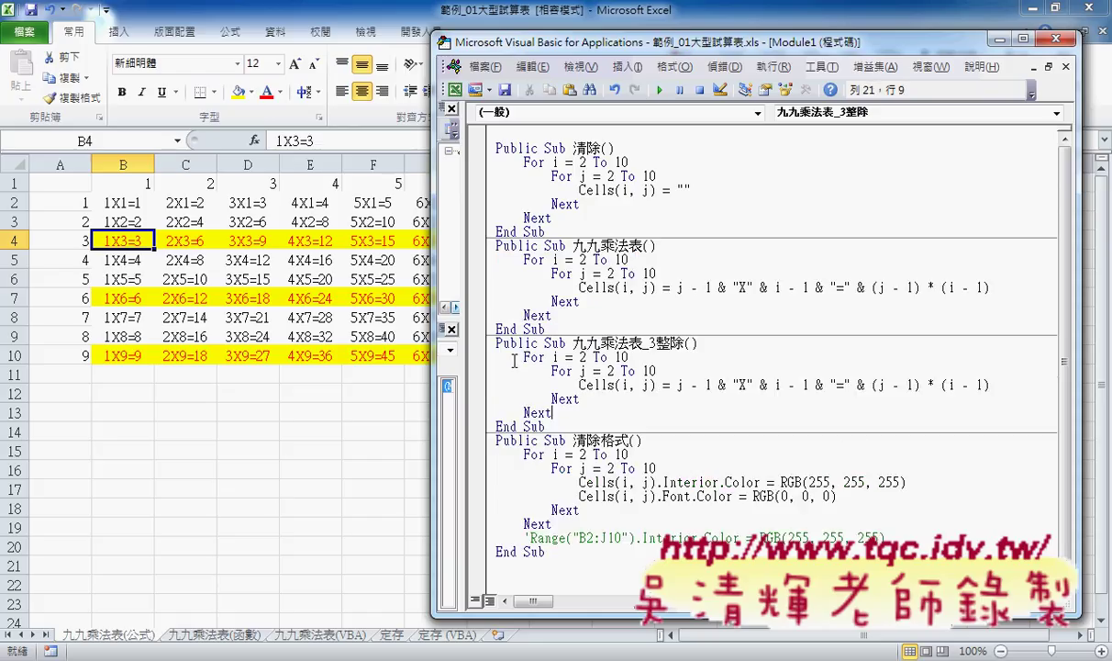
- Insert a blank line after the For j line inside the inner loop
{"action": "left_click", "coordinate": [678, 373]}
{"action": "left_click_drag", "start_coordinate": [578, 385], "coordinate": [1008, 387]}
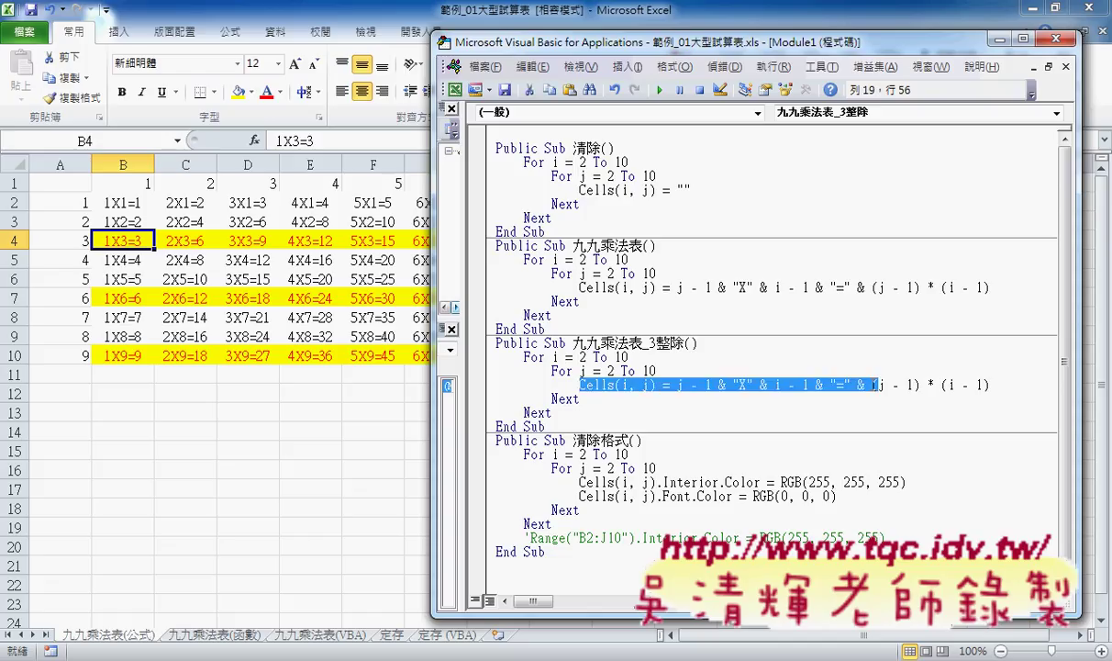
{"action": "left_click", "coordinate": [689, 371]}
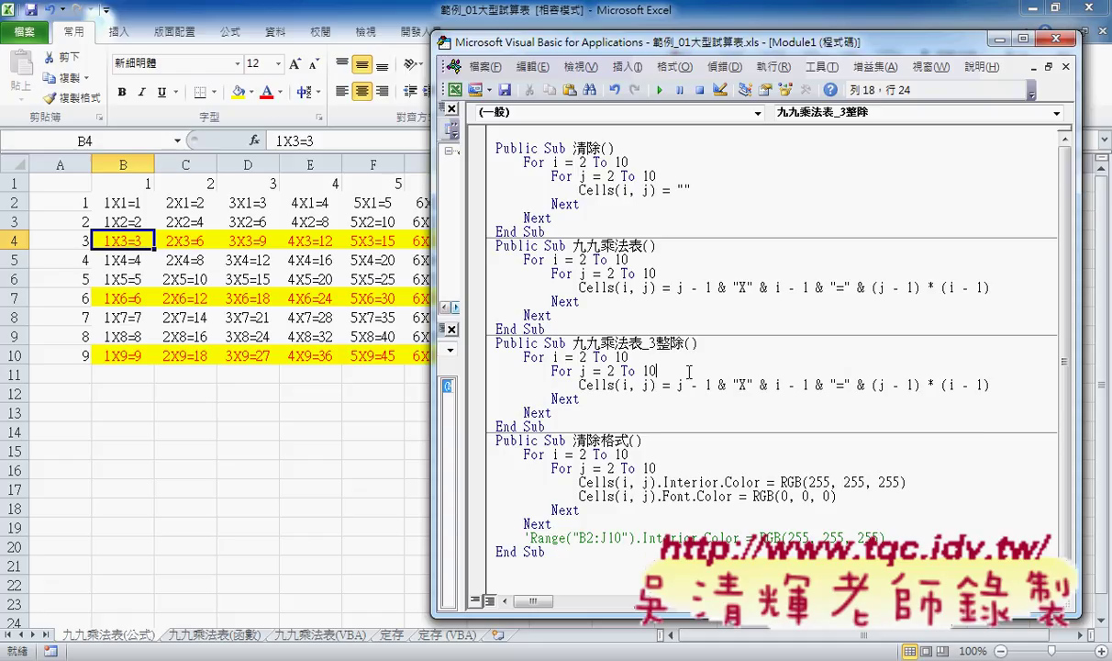
{"action": "key", "text": "Return"}
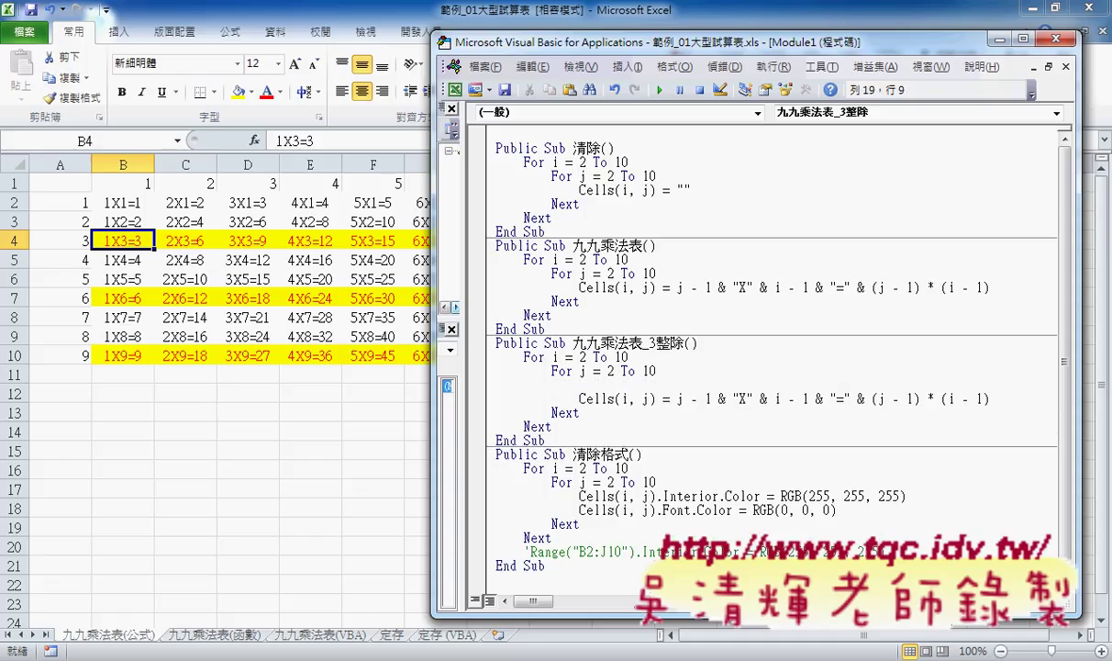
- On the indented blank line, type the condition 'if (i-1) mod 3=0'
{"action": "key", "text": "Tab"}
{"action": "type", "text": "i"}
{"action": "type", "text": "f"}
{"action": "type", "text": "("}
{"action": "type", "text": "i-1"}
{"action": "type", "text": ")"}
{"action": "type", "text": "mo"}
{"action": "type", "text": "d"}
{"action": "type", "text": "3"}
{"action": "type", "text": "="}
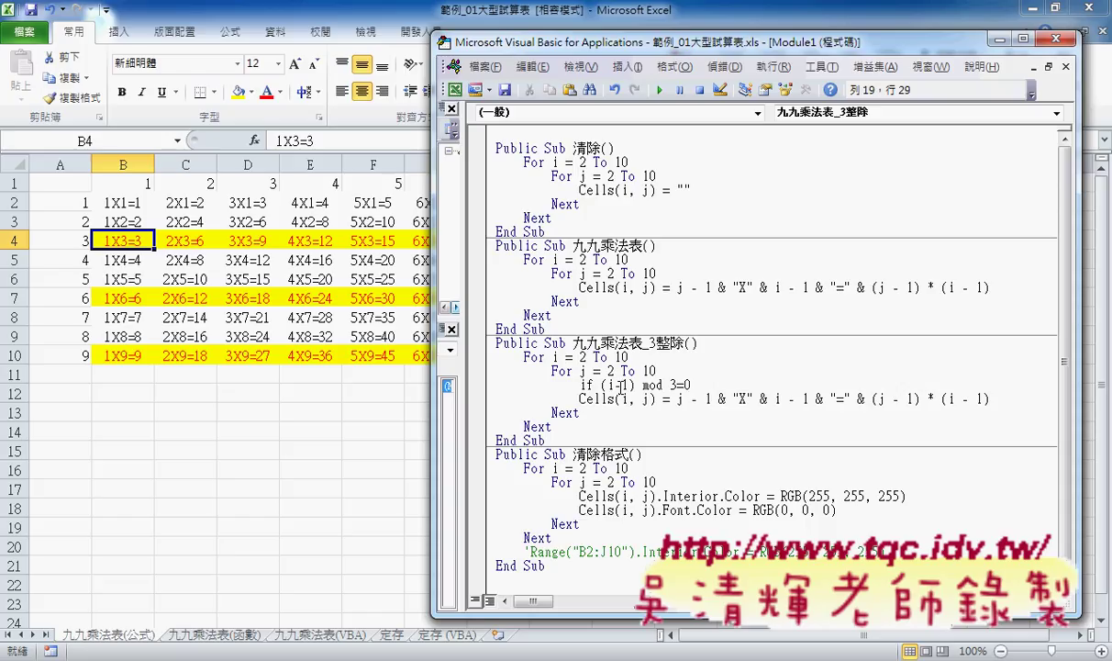
{"action": "type", "text": "0"}
- Finish the condition with Then, Else and End If lines, leaving both branches empty
{"action": "type", "text": "the"}
{"action": "type", "text": "n"}
{"action": "key", "text": "Return"}
{"action": "key", "text": "Return"}
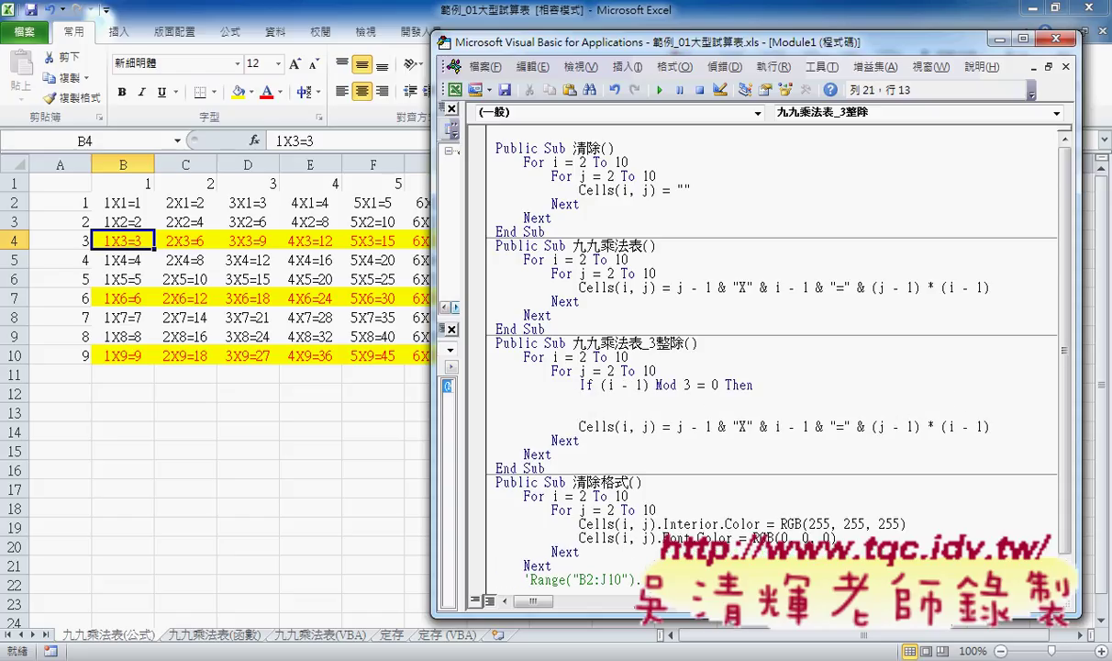
{"action": "type", "text": "else"}
{"action": "key", "text": "Return"}
{"action": "key", "text": "Return"}
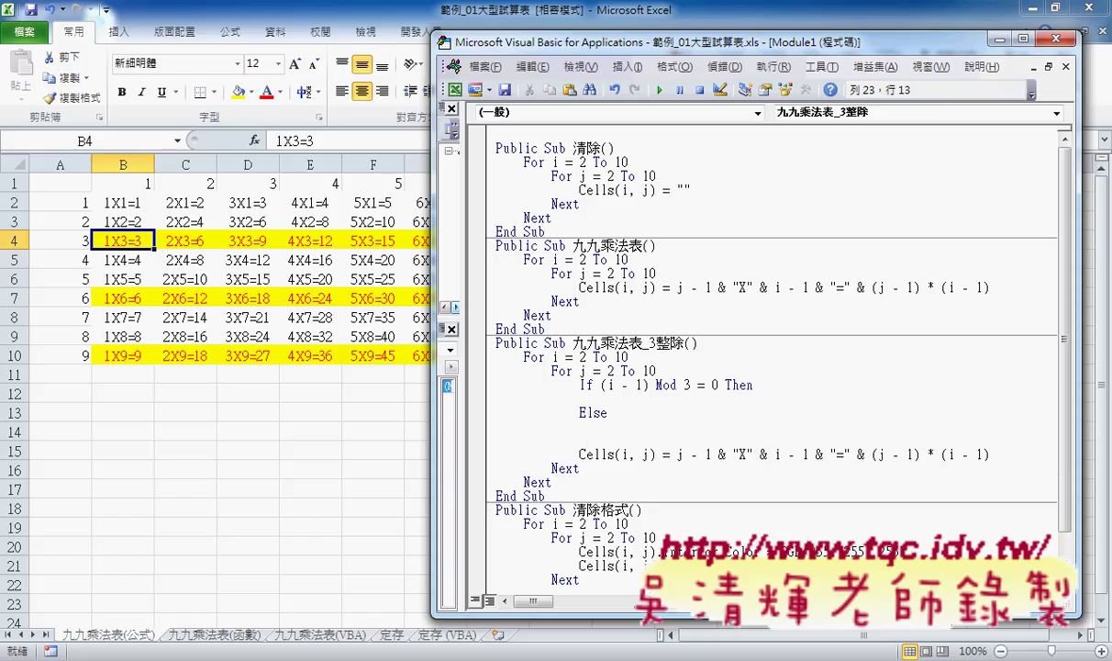
{"action": "type", "text": "end"}
{"action": "type", "text": " if"}
{"action": "left_click", "coordinate": [580, 398]}
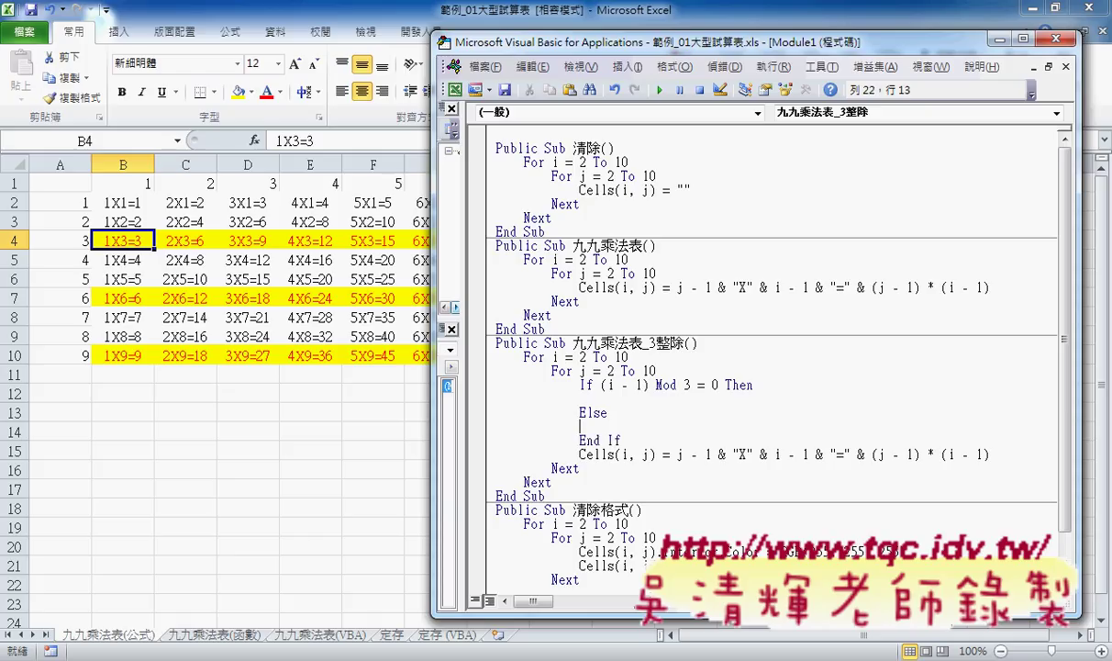